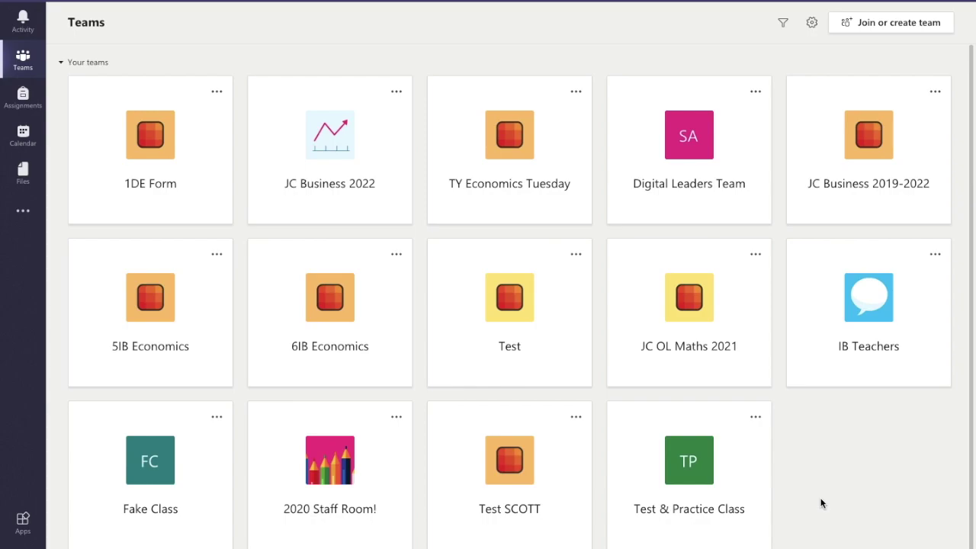
Open the assignments of the Test & Practice Class team and expand the Drafts and Graded sections
left_click(682, 460)
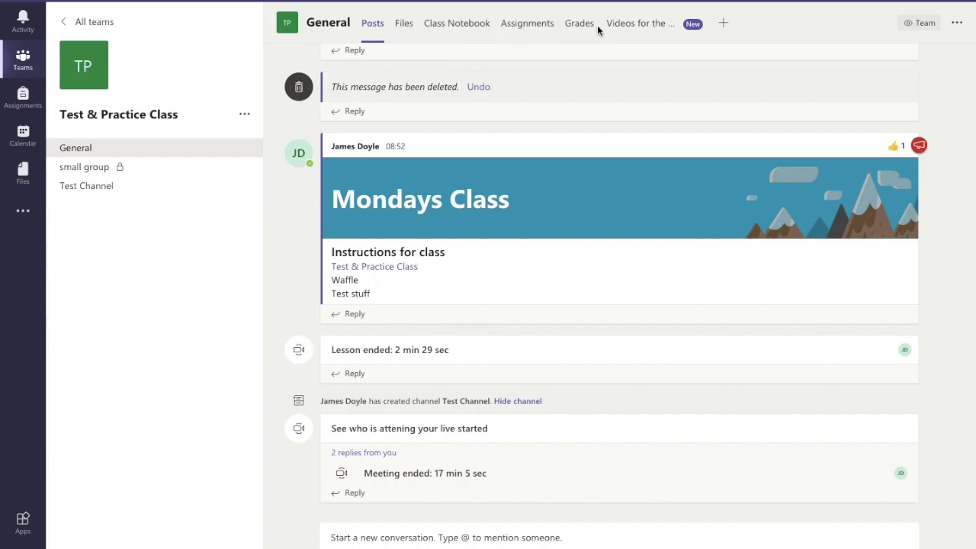
left_click(526, 25)
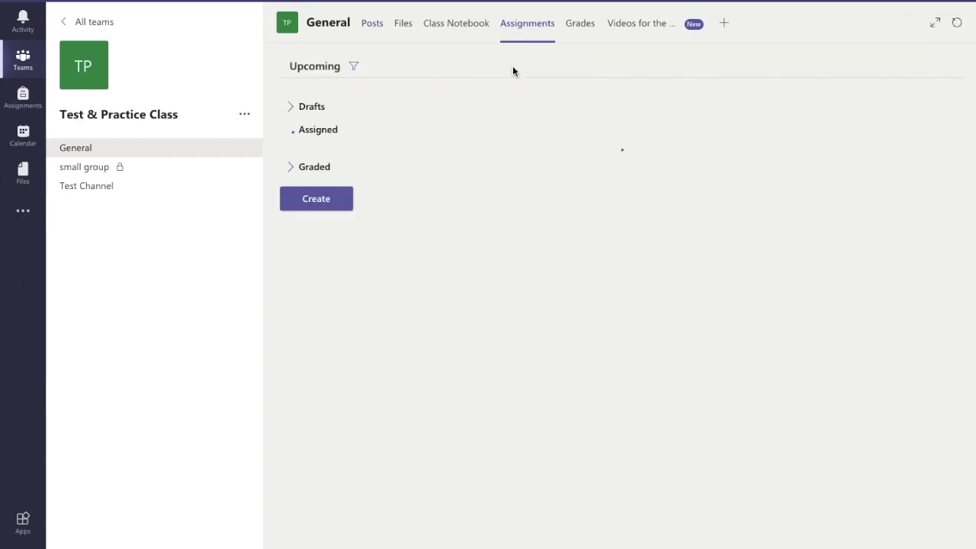
left_click(292, 107)
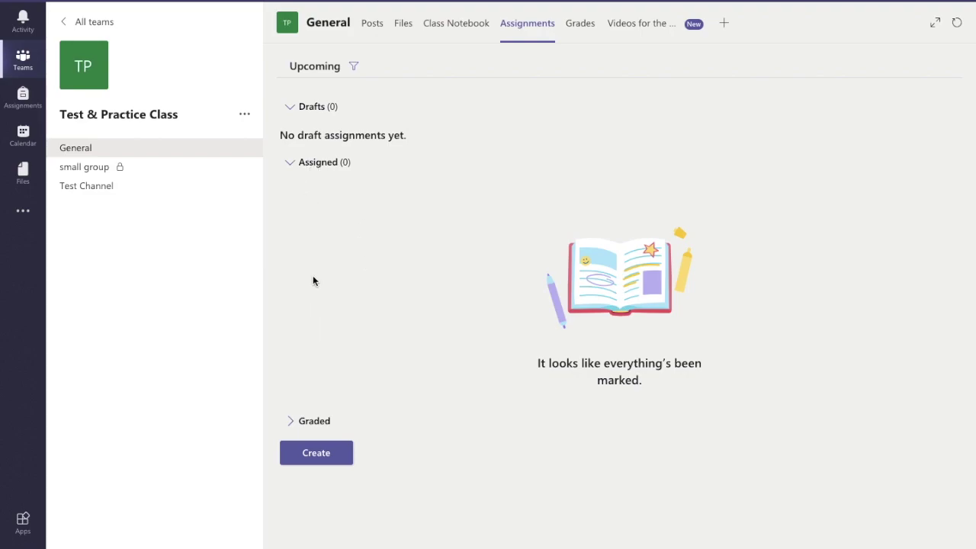
left_click(290, 421)
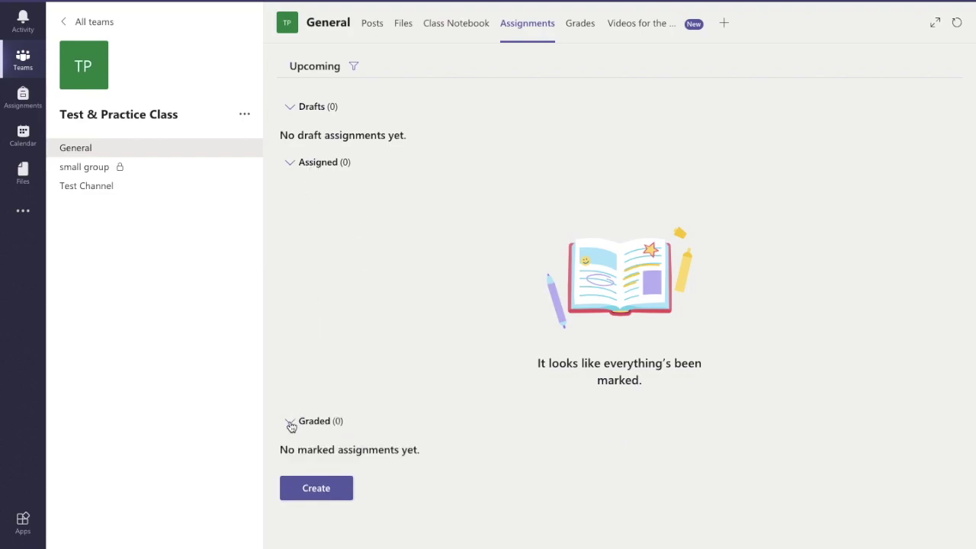
Create a new blank assignment and title it "homework (date)"
left_click(317, 491)
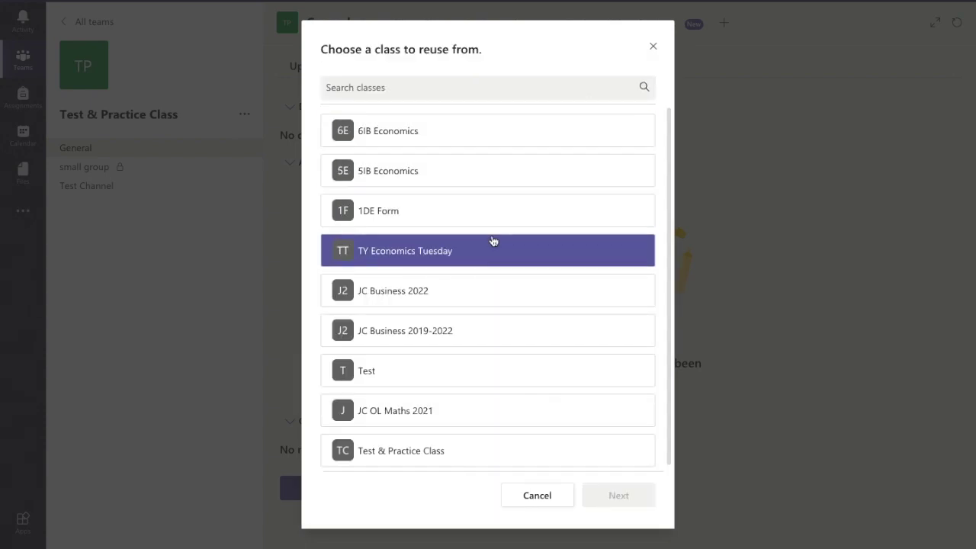
left_click(652, 47)
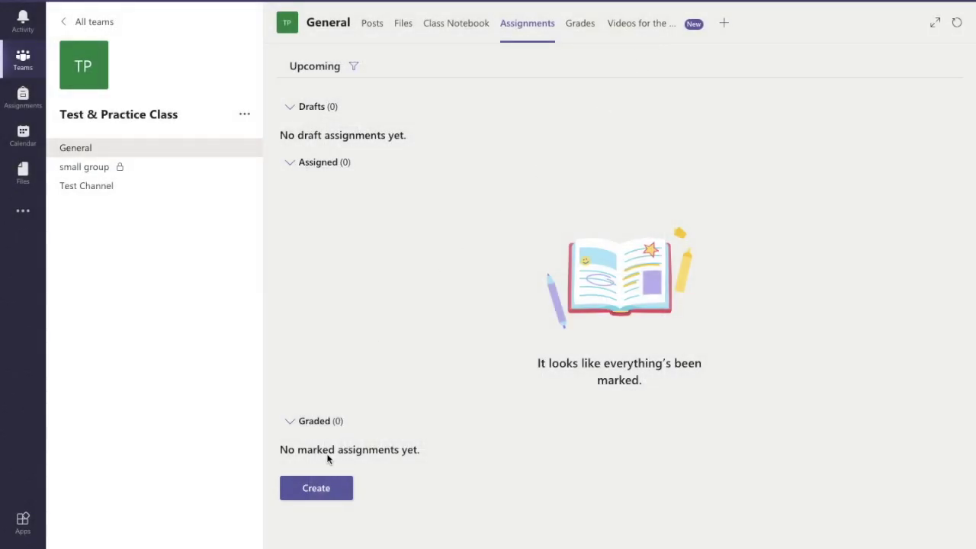
left_click(323, 486)
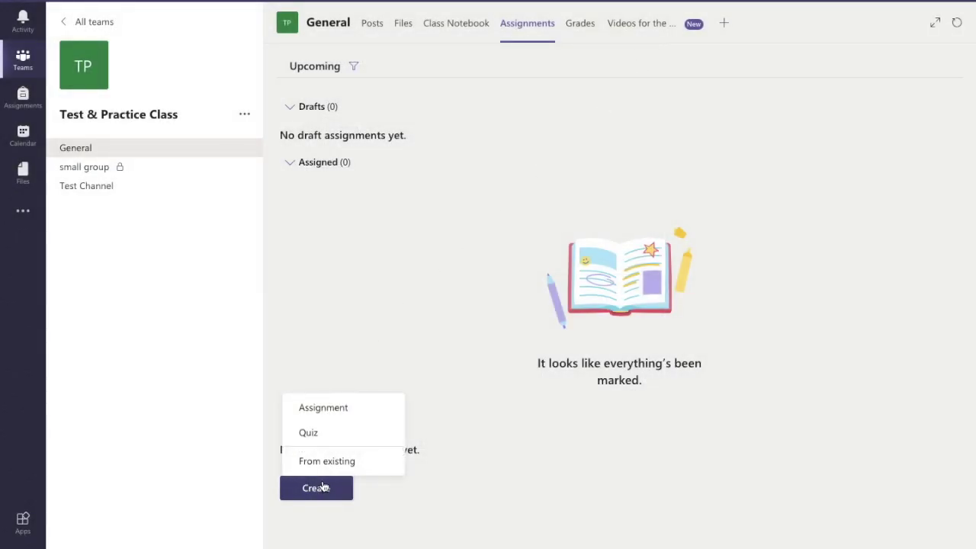
left_click(332, 411)
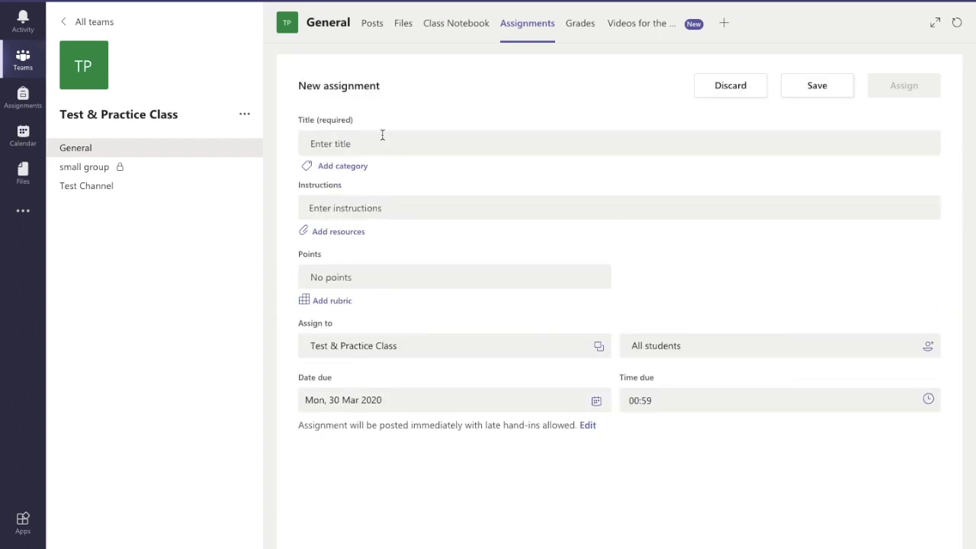
left_click(364, 143)
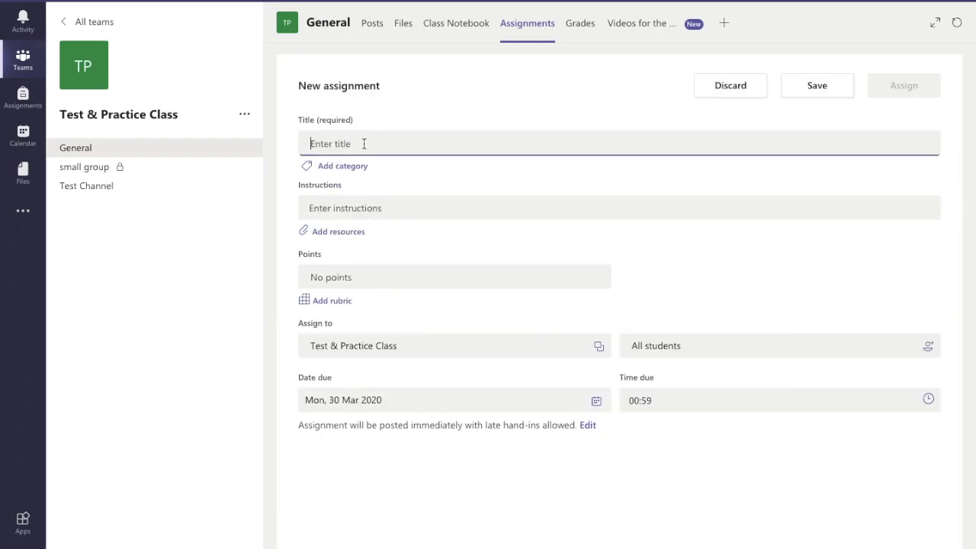
type("homew")
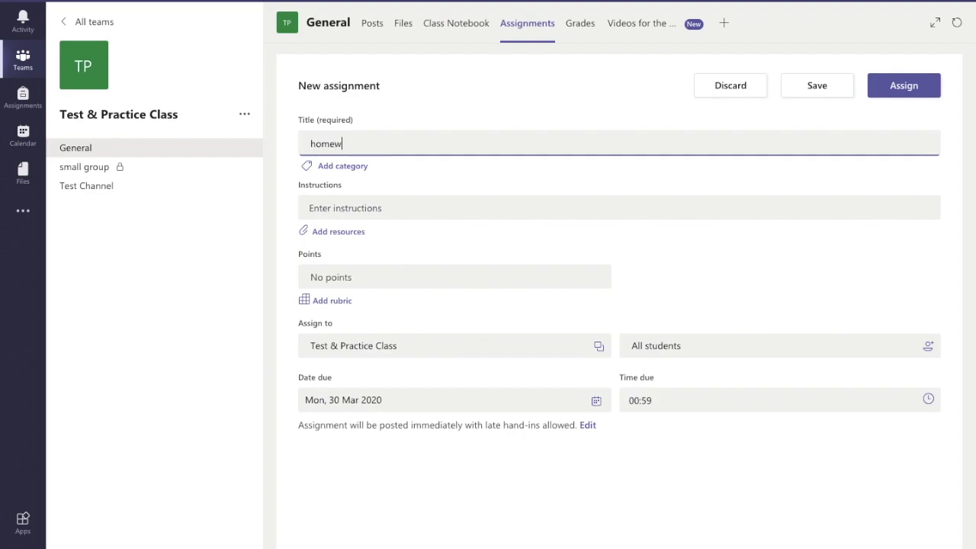
type("ork (date")
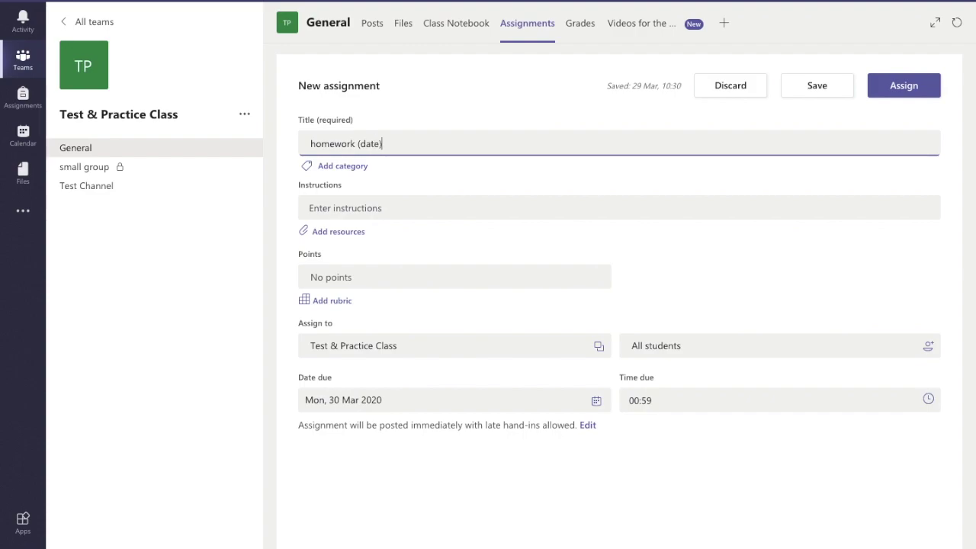
Enter the instructions "instrctions for students" and view the sources available for attaching resources, without attaching anything
left_click(352, 216)
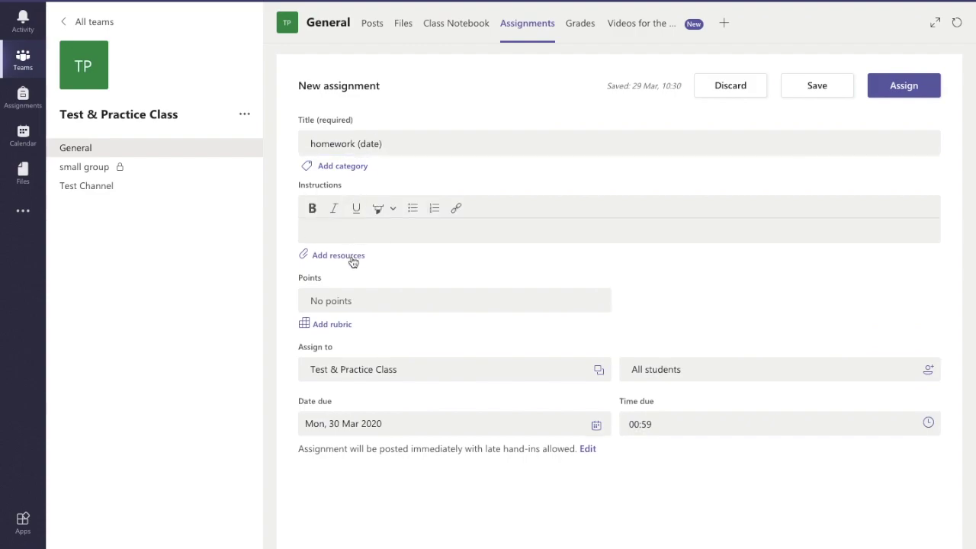
type("snstrctions for students")
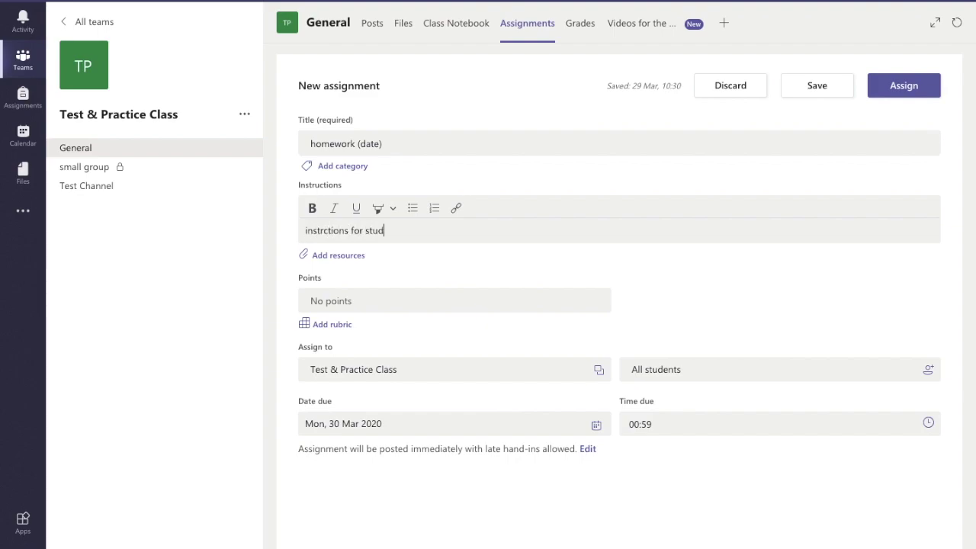
left_click(338, 257)
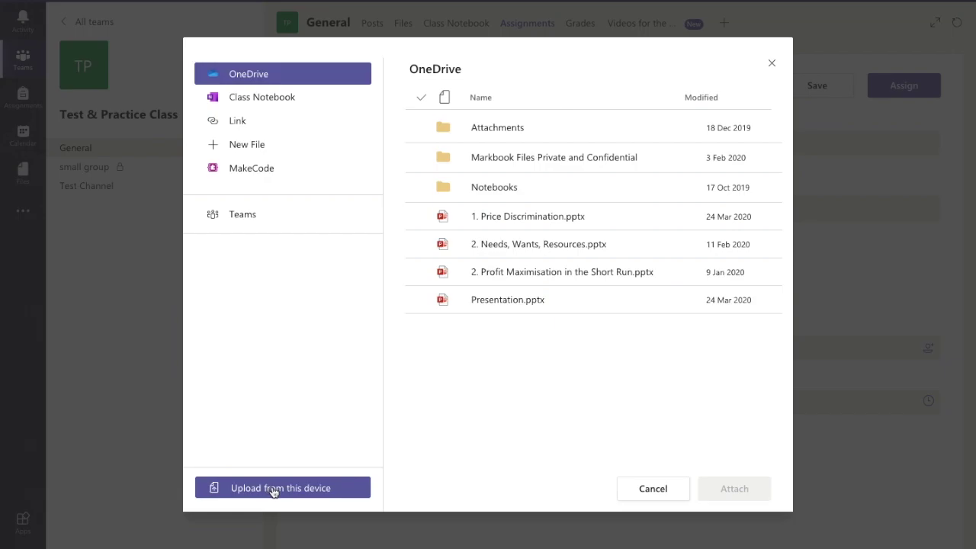
left_click(657, 490)
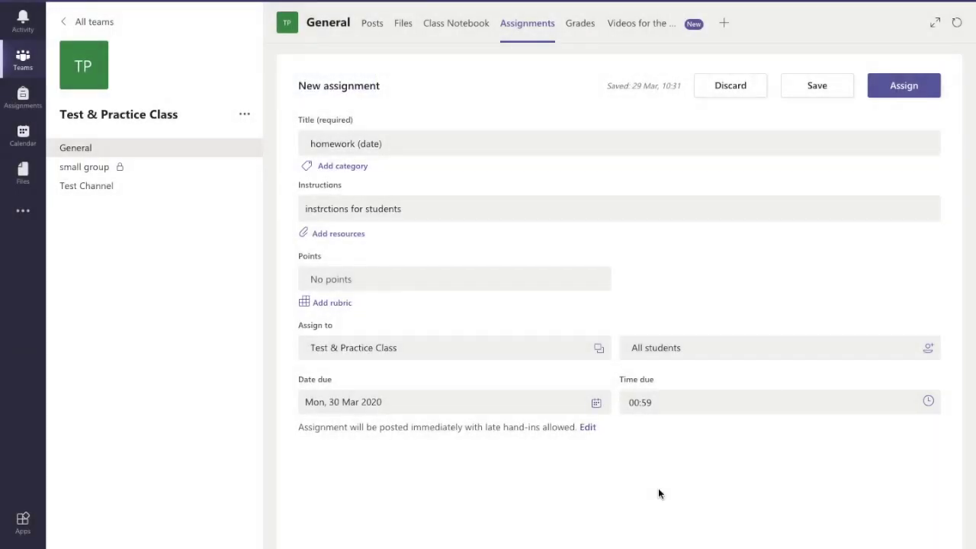
Try adding JC Business 2022 as a second class for the assignment and deselect it again
left_click(321, 279)
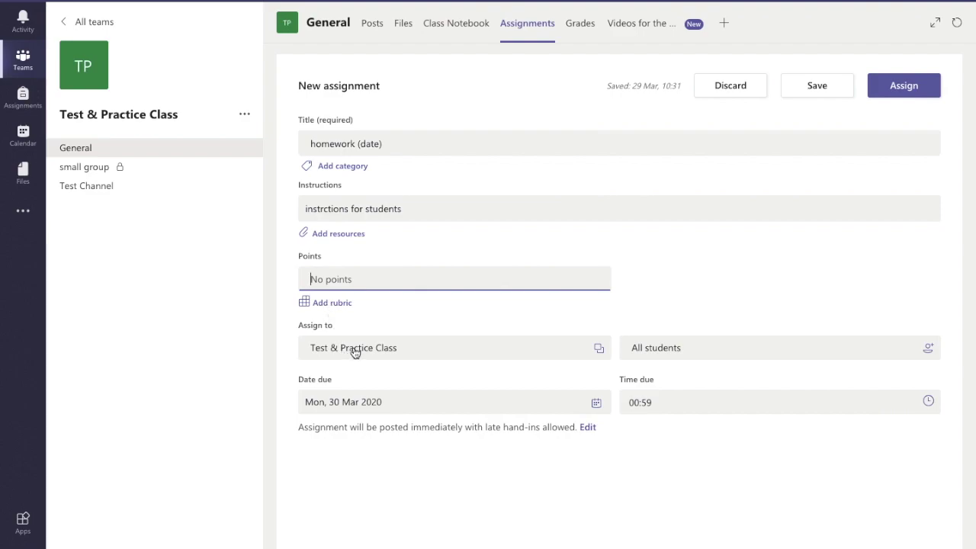
left_click(423, 355)
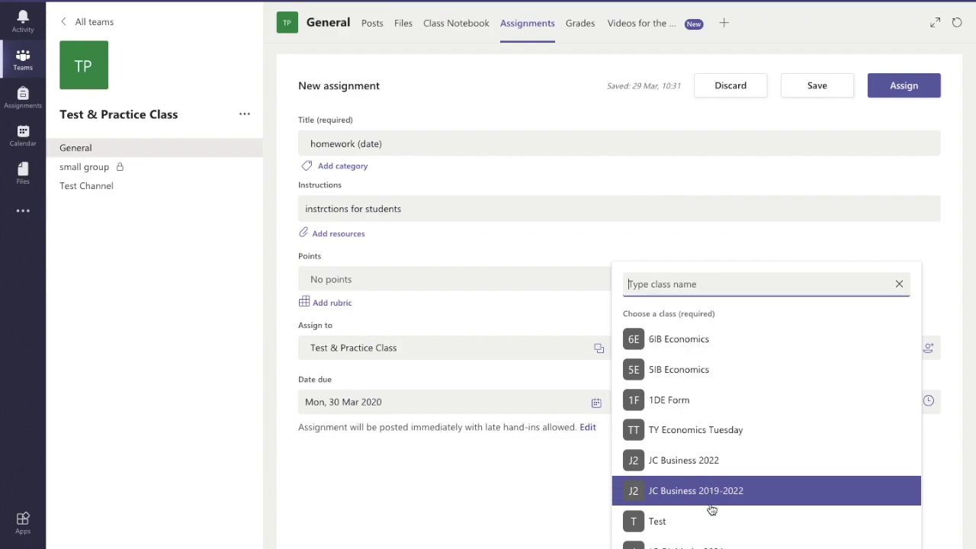
left_click(715, 471)
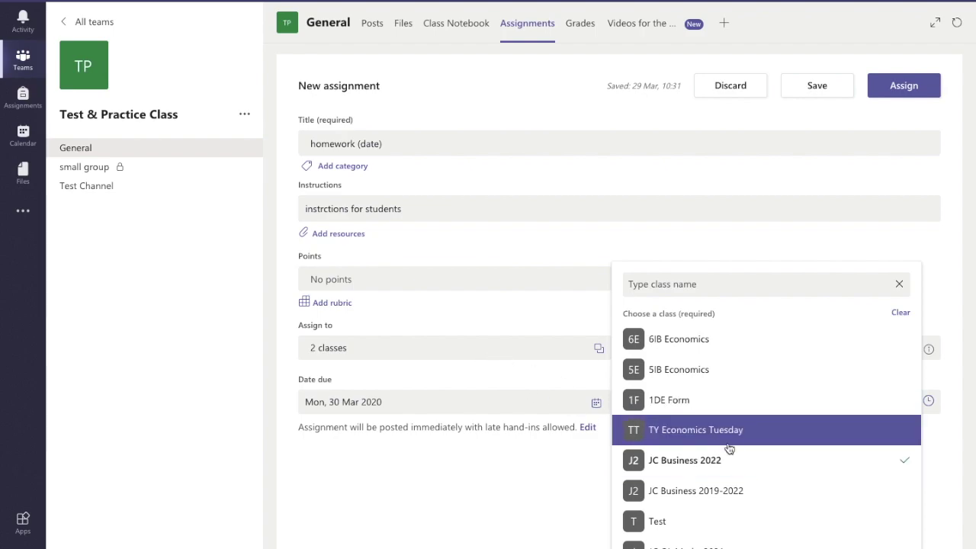
left_click(769, 470)
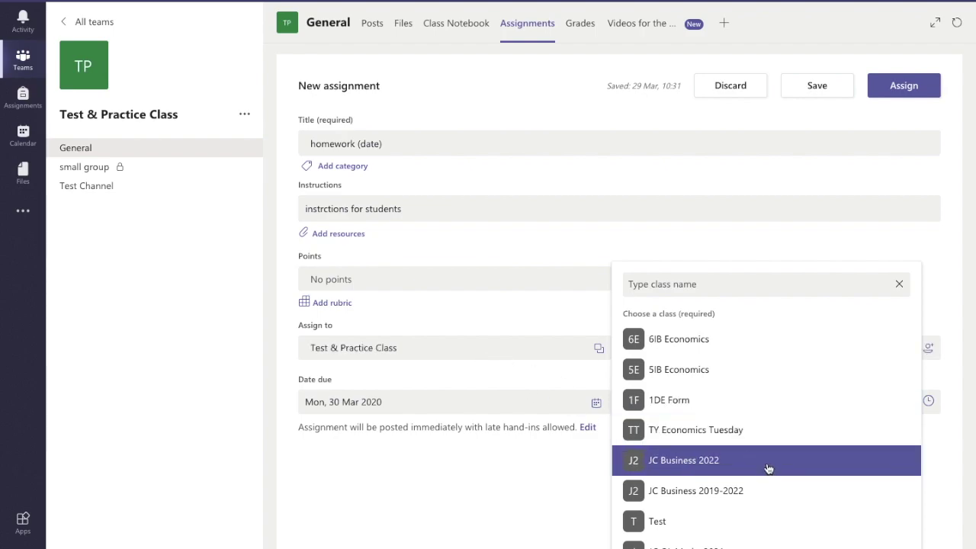
left_click(898, 287)
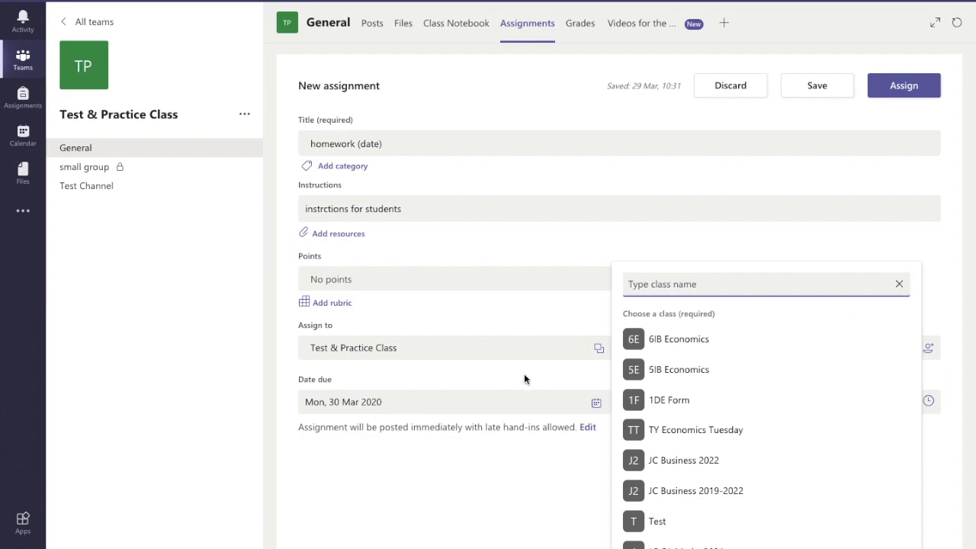
left_click(503, 508)
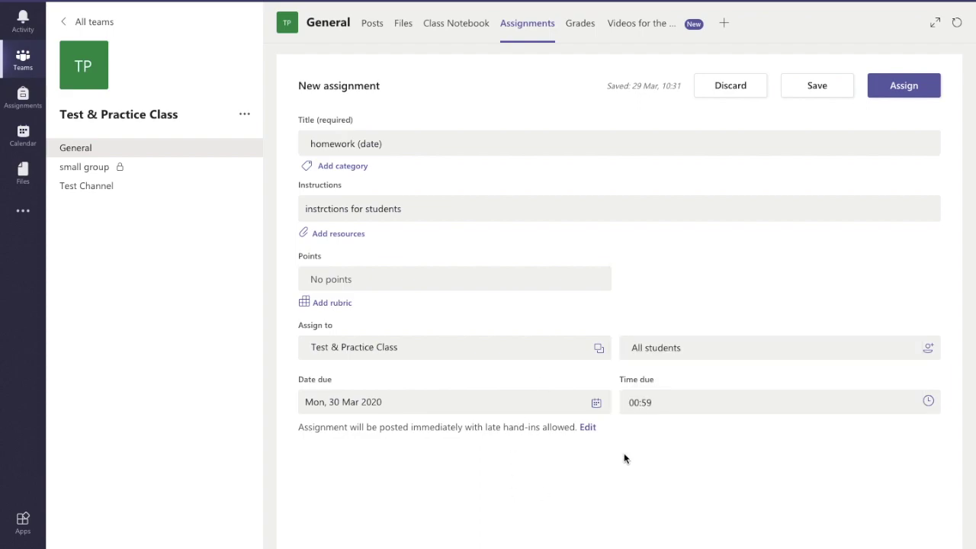
Examine the assignment's student selection, due-date calendar and timeline options without changing them
left_click(924, 352)
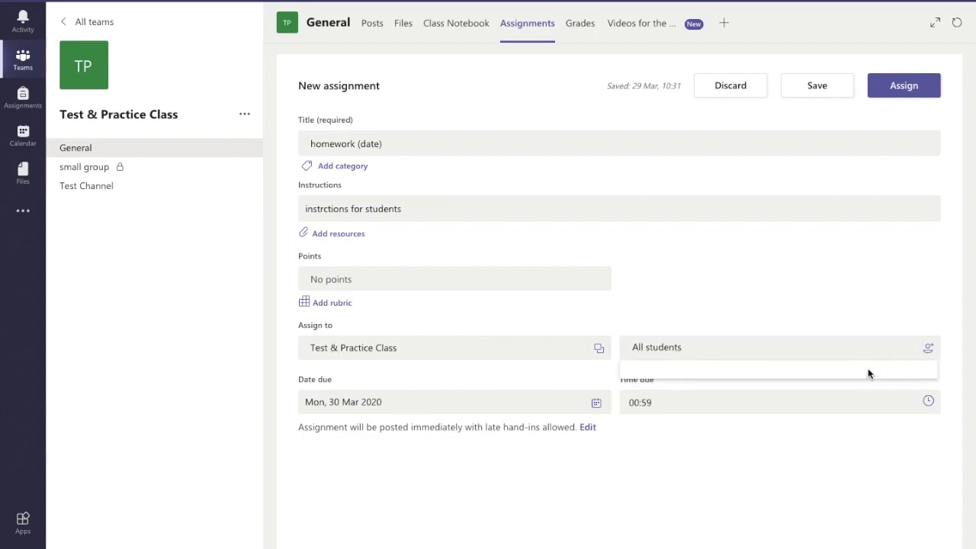
left_click(699, 518)
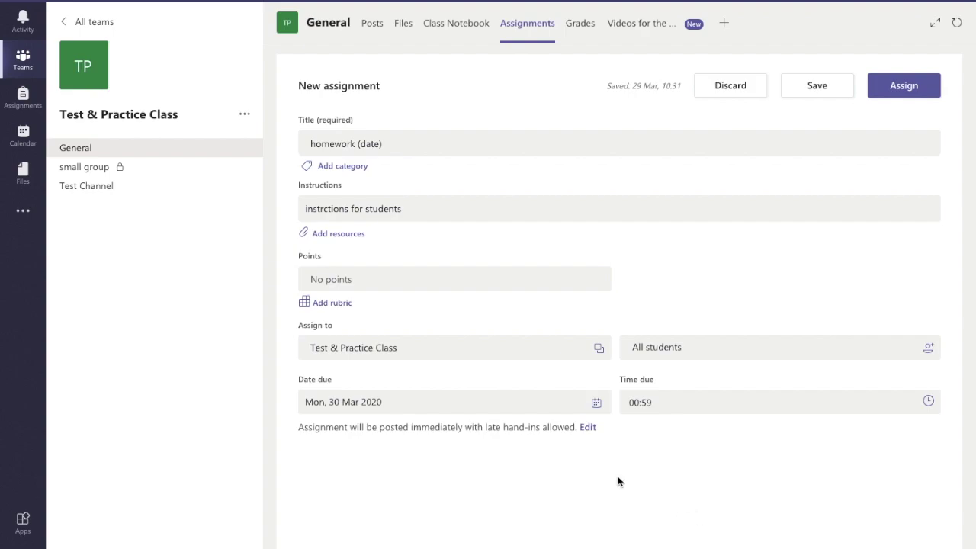
left_click(596, 404)
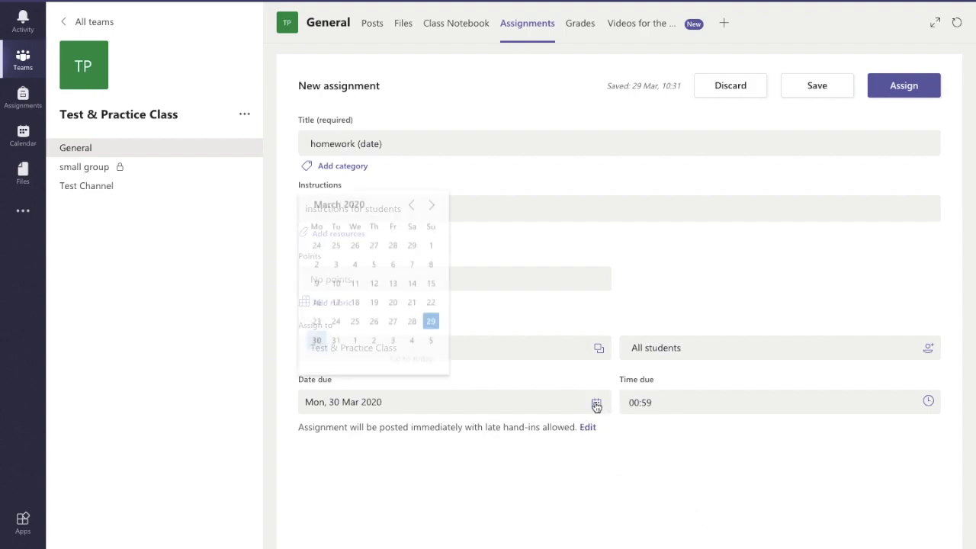
left_click(644, 539)
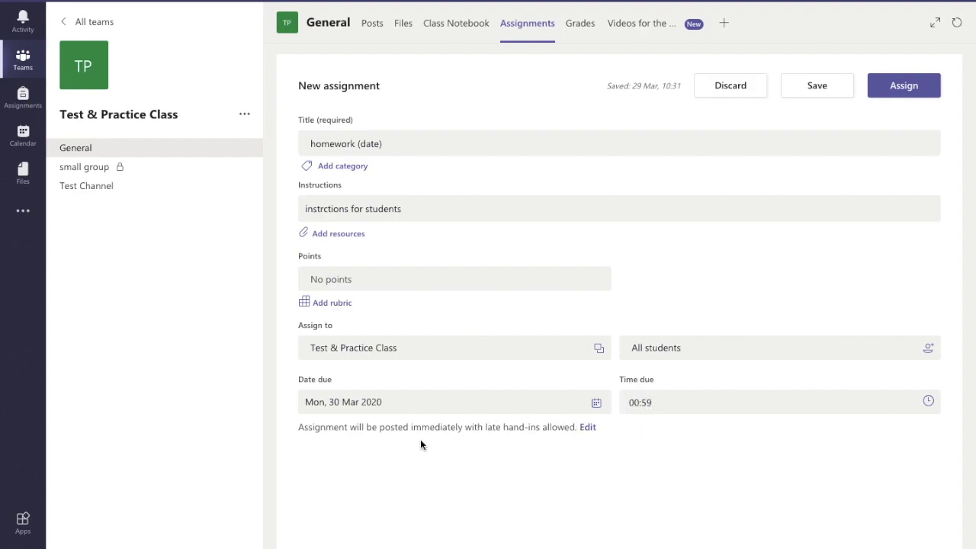
left_click(588, 428)
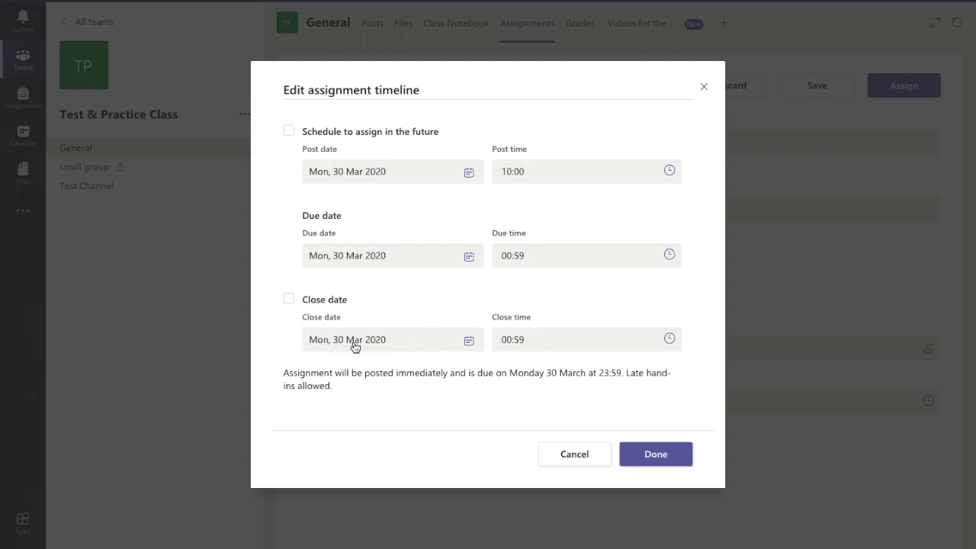
left_click(575, 455)
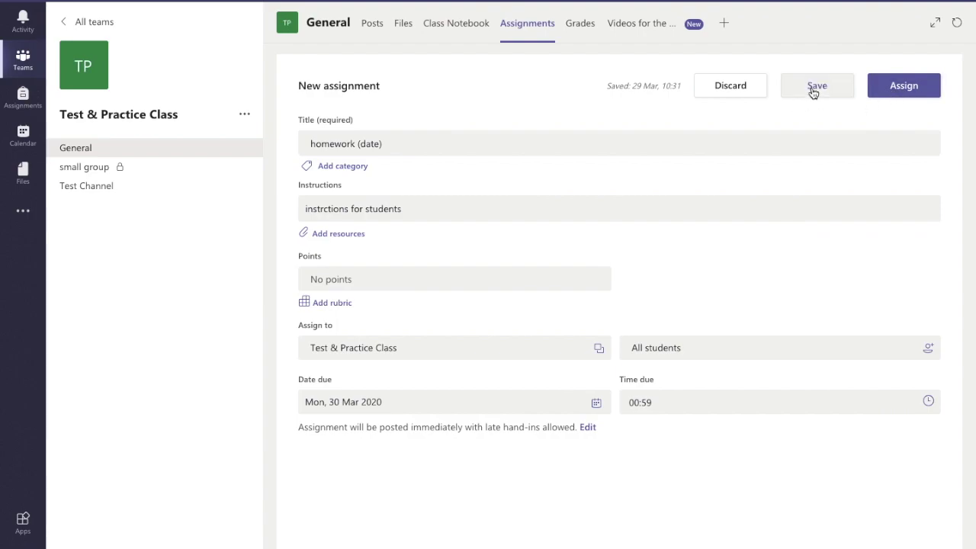
Assign the homework to the class and check its announcement in the General channel and the activity feed
left_click(901, 91)
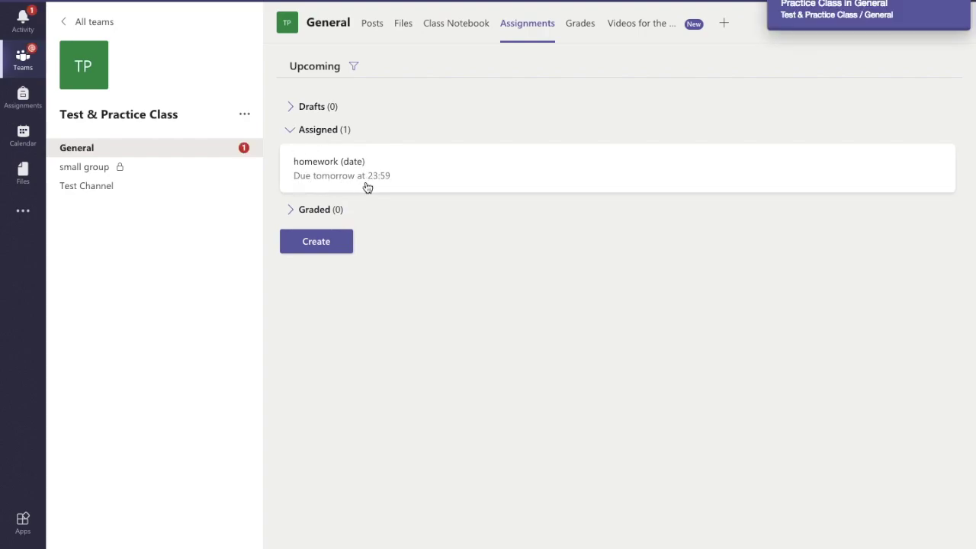
left_click(173, 149)
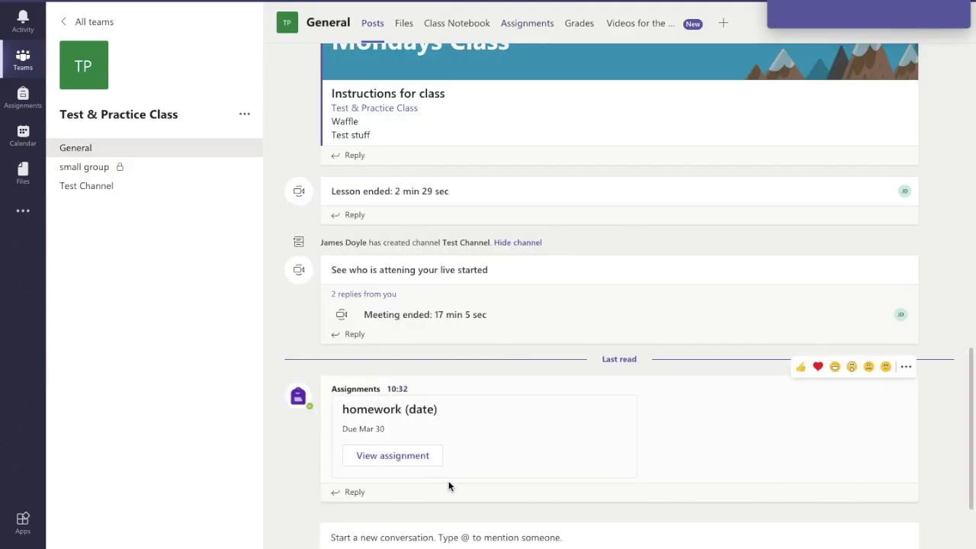
left_click(24, 39)
left_click(96, 74)
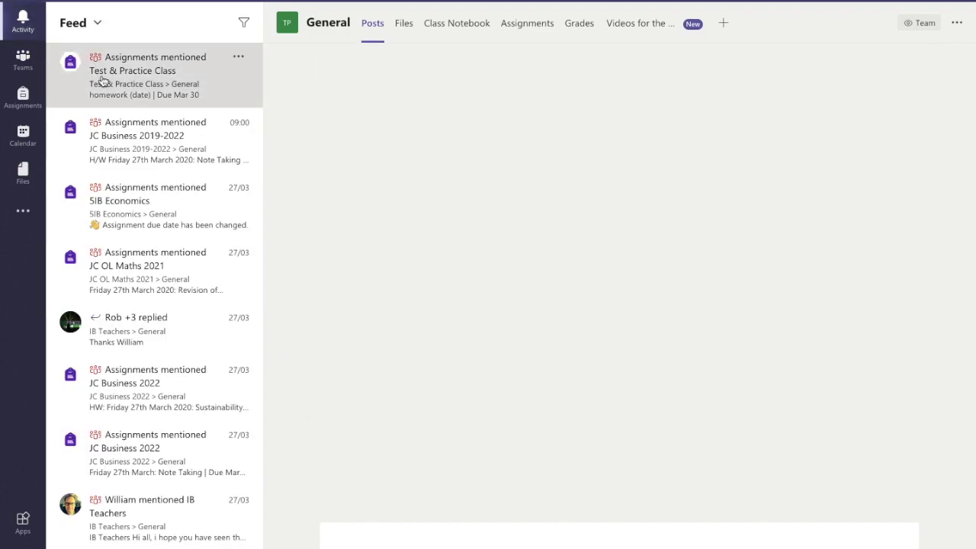